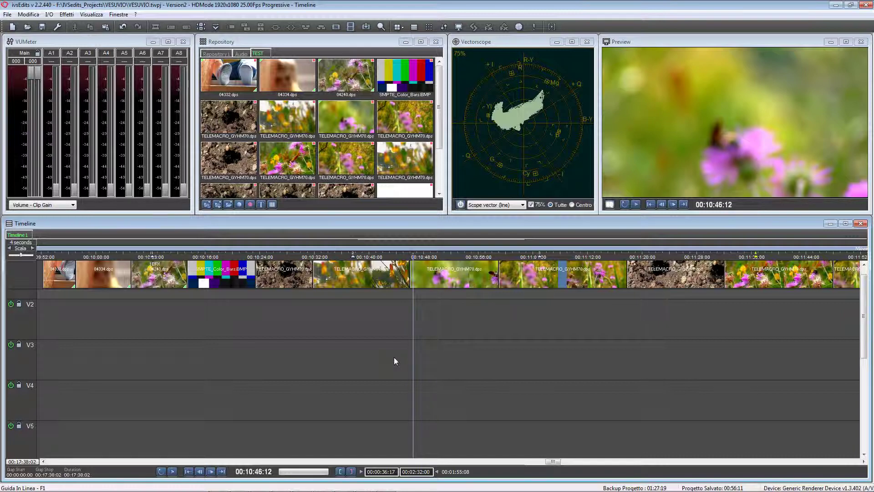
- Delete the flower clip on the timeline, then undo to restore it
{"action": "left_click", "coordinate": [366, 285]}
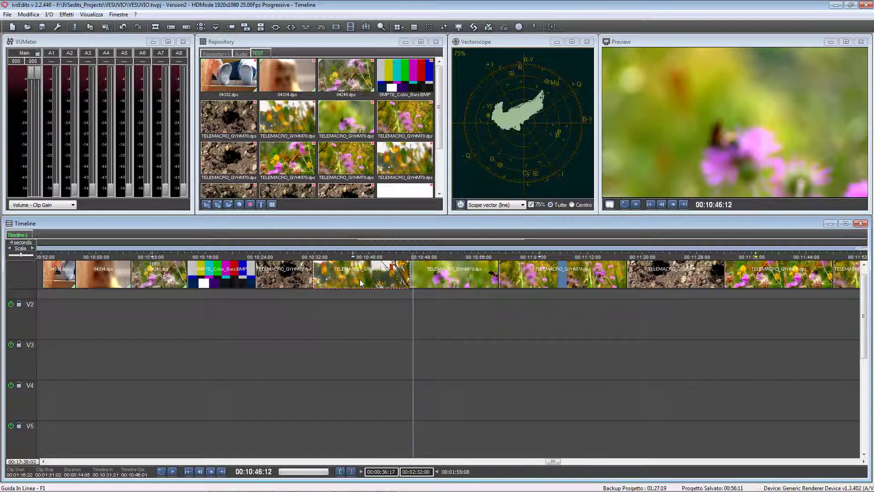
{"action": "key", "text": "Delete"}
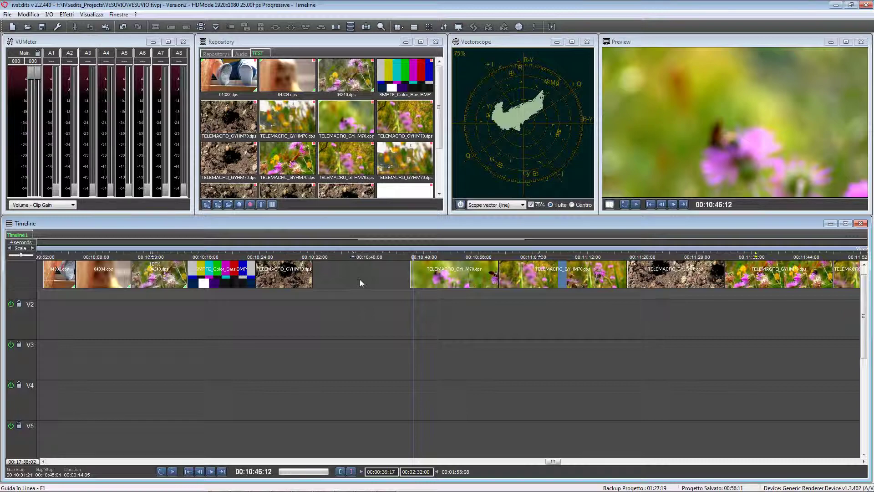
{"action": "key", "text": "ctrl+z"}
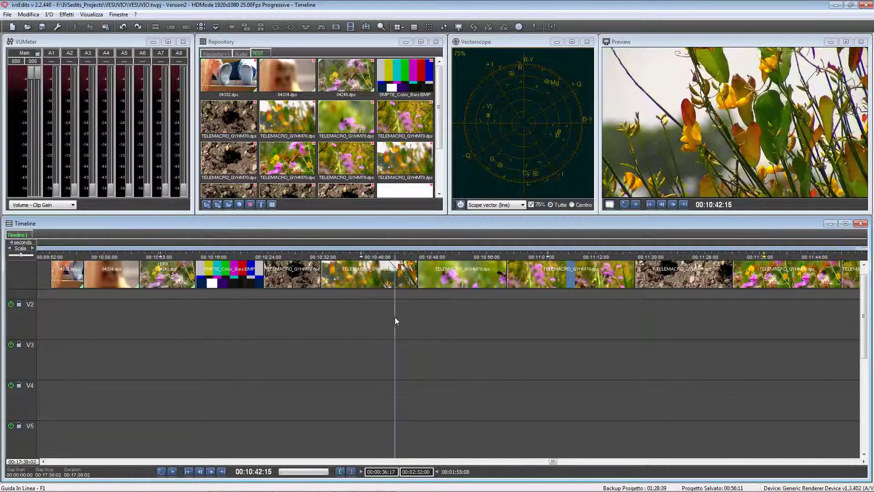
- Select TELEMACRO clips on V1 and view their editing options without applying any
{"action": "left_click", "coordinate": [385, 283]}
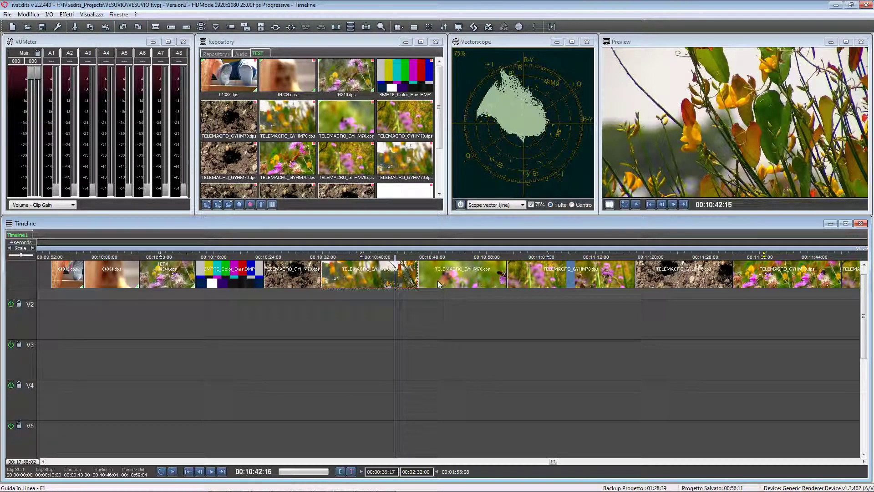
{"action": "left_click", "coordinate": [438, 281], "text": "ctrl"}
{"action": "left_click", "coordinate": [405, 308]}
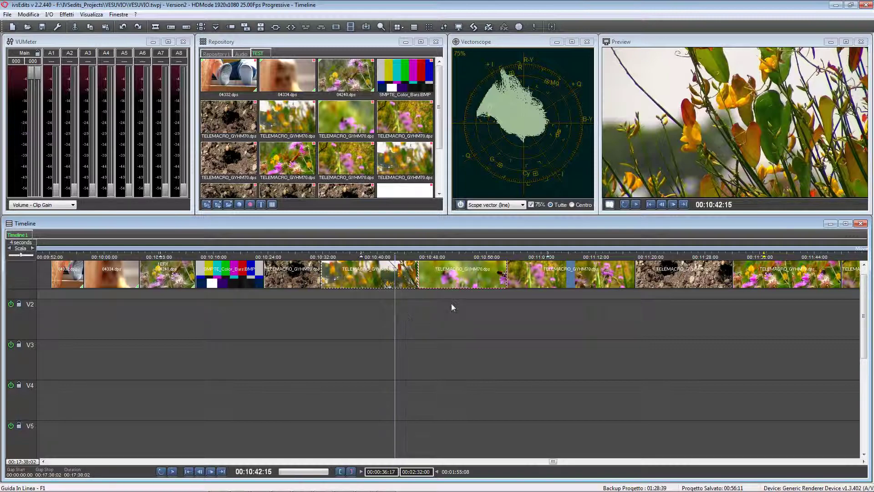
{"action": "left_click", "coordinate": [466, 279]}
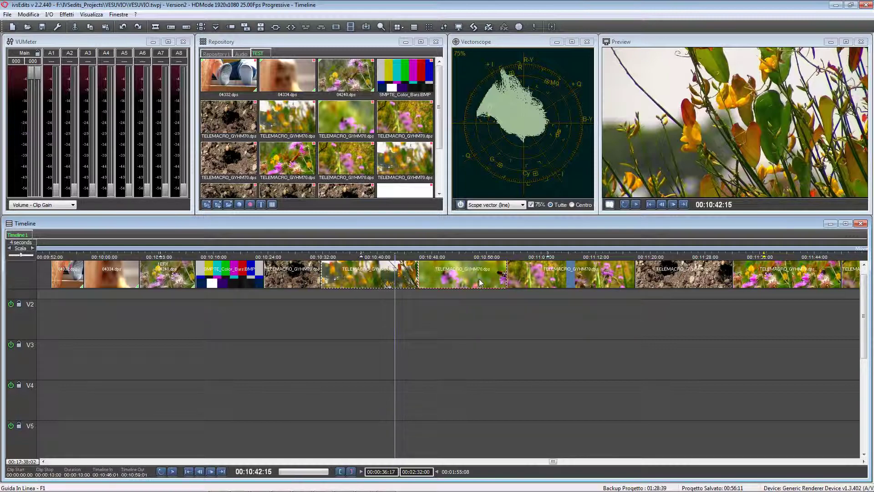
{"action": "right_click", "coordinate": [434, 280]}
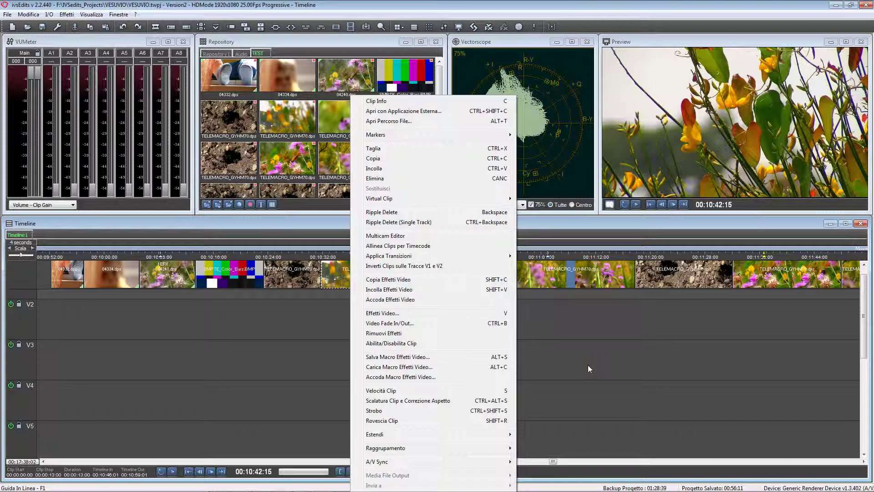
{"action": "left_click", "coordinate": [578, 315]}
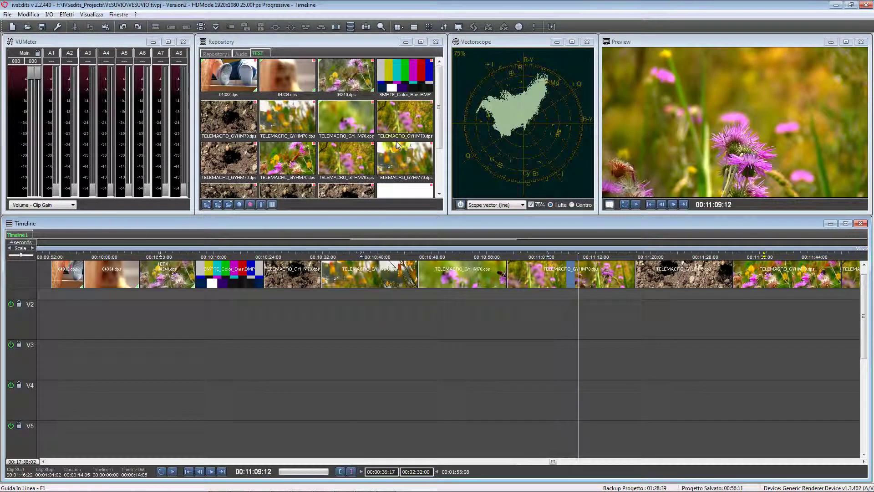
- Place two TELEMACRO repository clips back to back on V3 at 10:48, then select V1 clips
{"action": "left_click", "coordinate": [337, 117]}
{"action": "left_click_drag", "start_coordinate": [337, 117], "coordinate": [419, 356]}
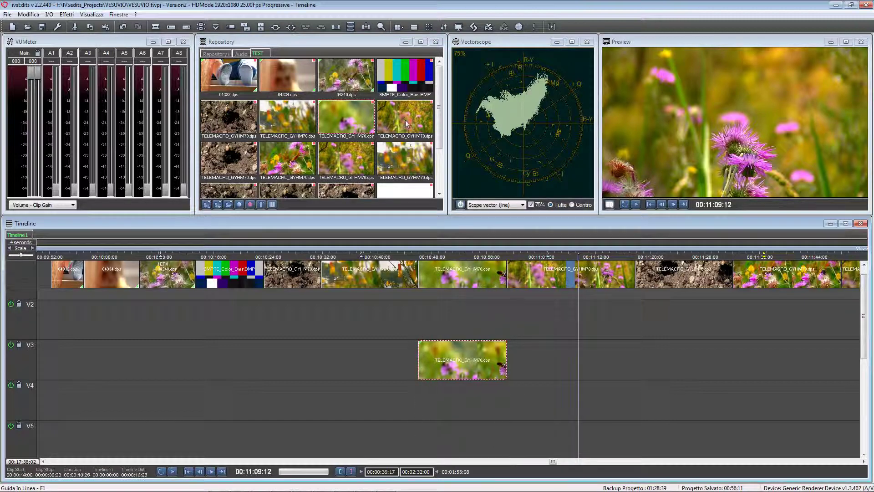
{"action": "left_click_drag", "start_coordinate": [404, 117], "coordinate": [511, 364]}
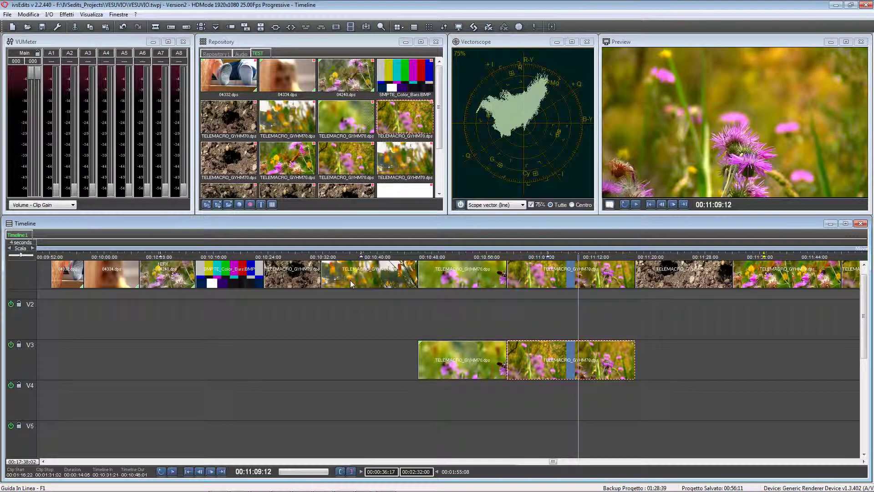
{"action": "left_click", "coordinate": [367, 278]}
{"action": "left_click", "coordinate": [366, 276], "text": "ctrl"}
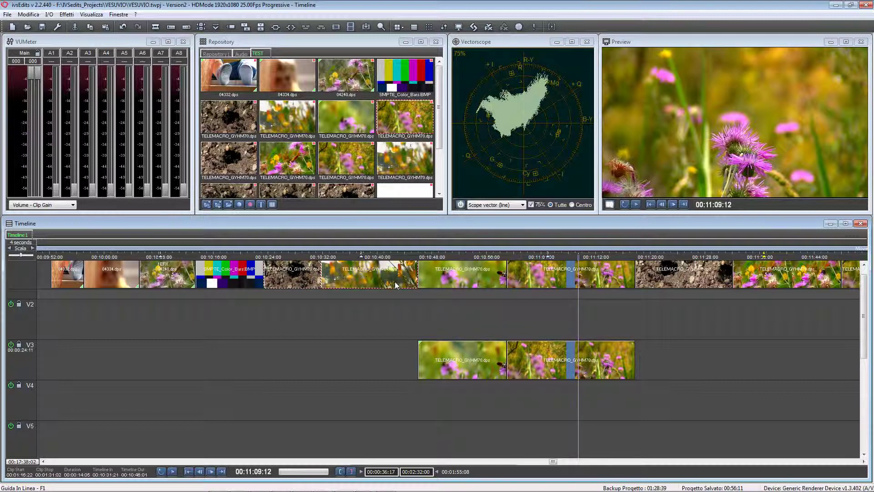
- Ripple delete the selected V1 clip across all tracks, then set the playhead to 00:10:03:17
{"action": "right_click", "coordinate": [358, 283]}
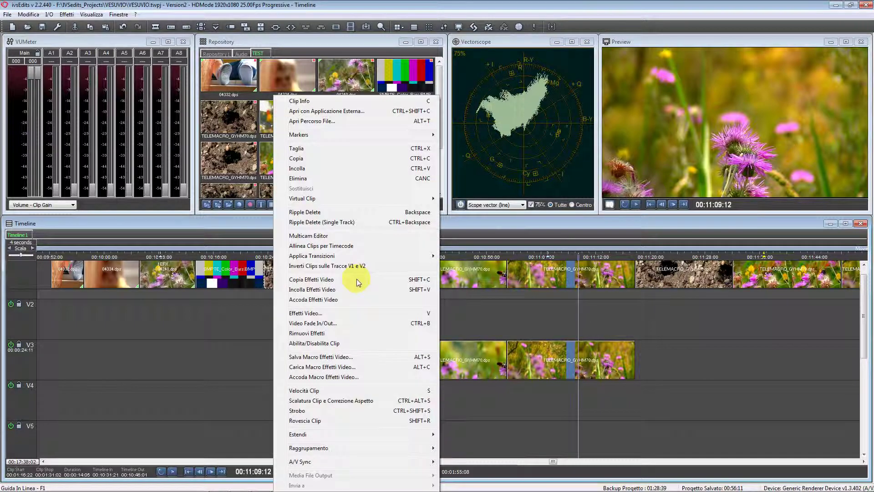
{"action": "left_click", "coordinate": [412, 216]}
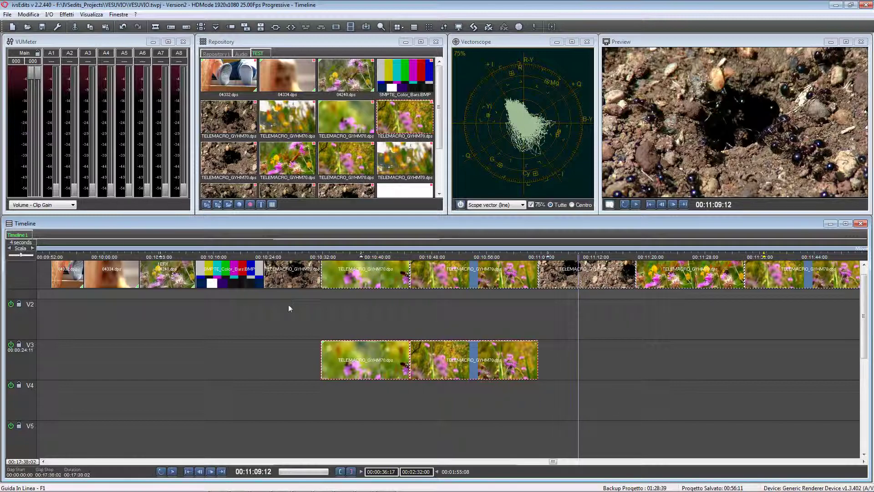
{"action": "left_click", "coordinate": [130, 332]}
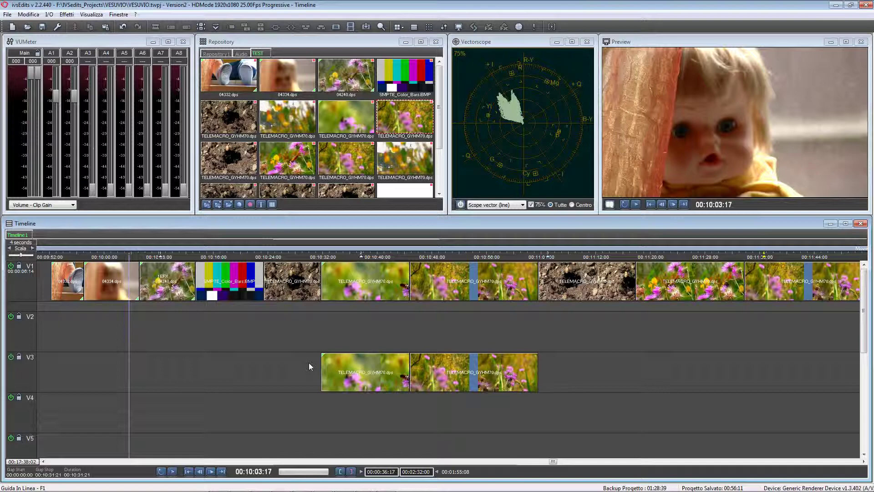
- Undo the all-track ripple delete to restore the clip sequence
{"action": "key", "text": "ctrl+z"}
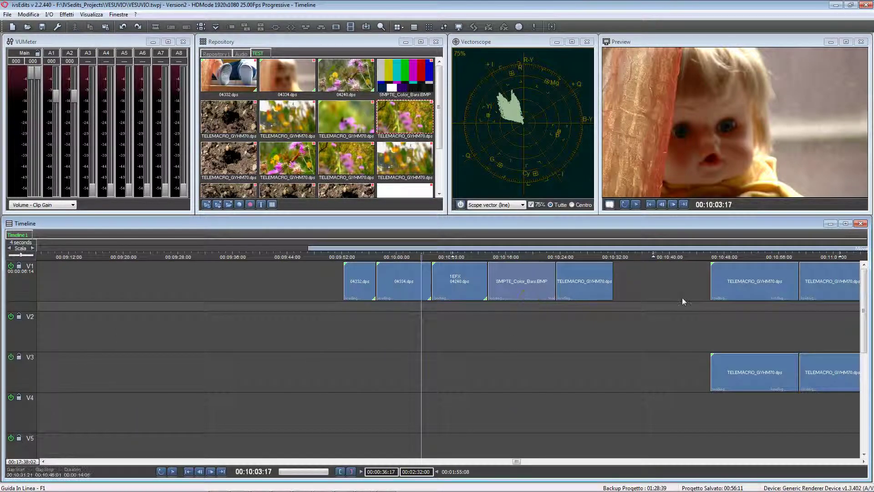
{"action": "left_click", "coordinate": [681, 297]}
{"action": "key", "text": "Delete"}
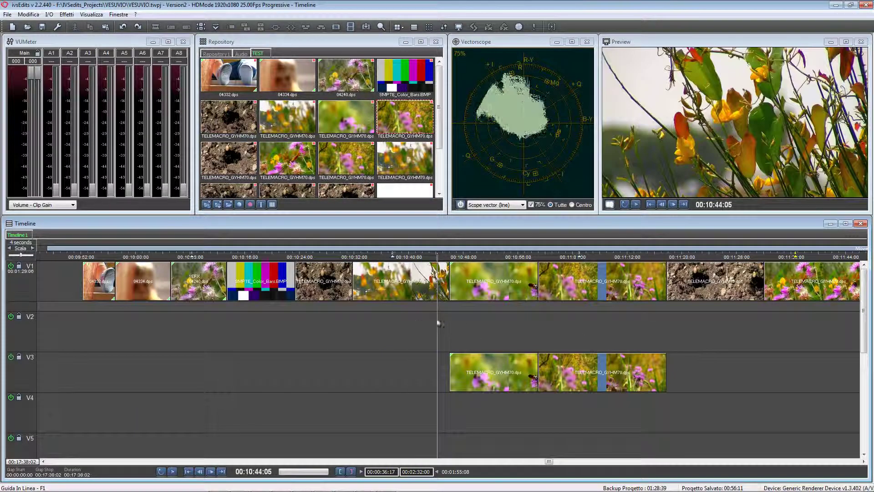
- Remove the V1 clip with Ripple Delete (Single Track), leaving the V3 clips in place
{"action": "left_click", "coordinate": [321, 285]}
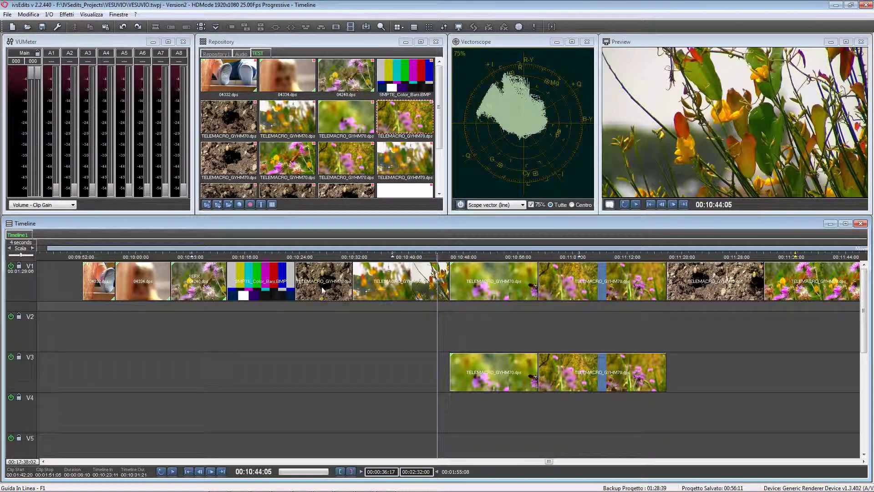
{"action": "left_click", "coordinate": [386, 288], "text": "ctrl"}
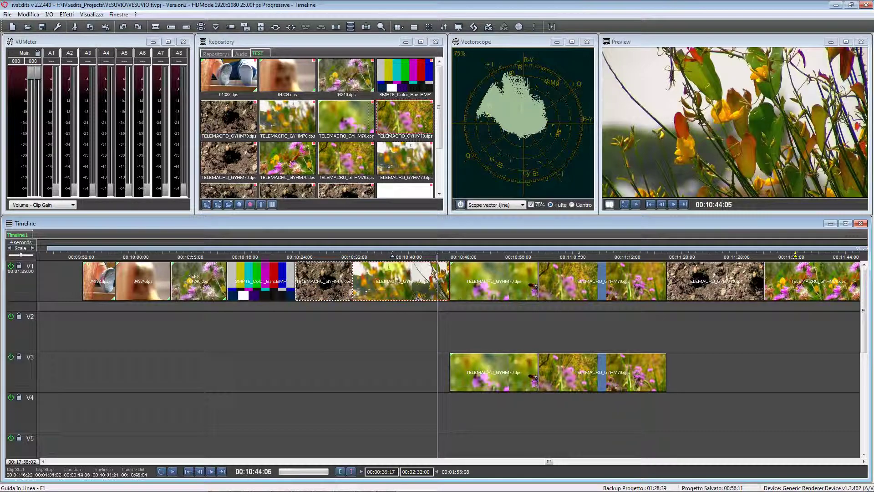
{"action": "right_click", "coordinate": [389, 287]}
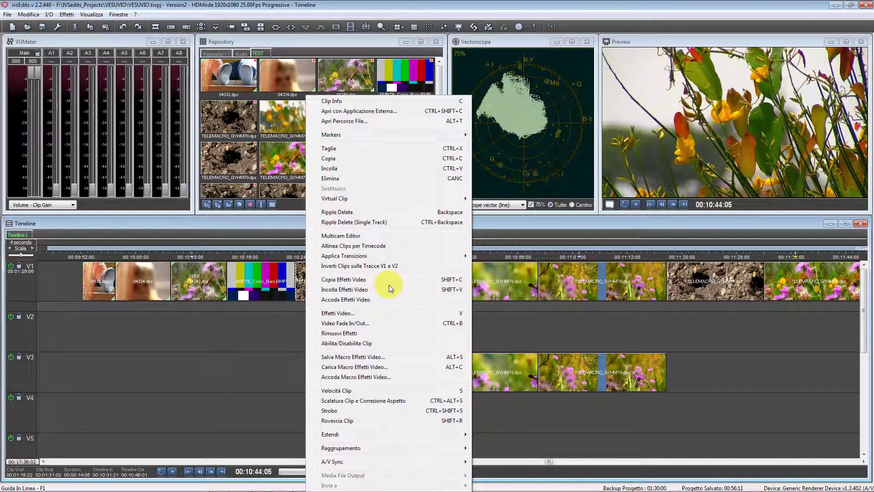
{"action": "left_click", "coordinate": [366, 223]}
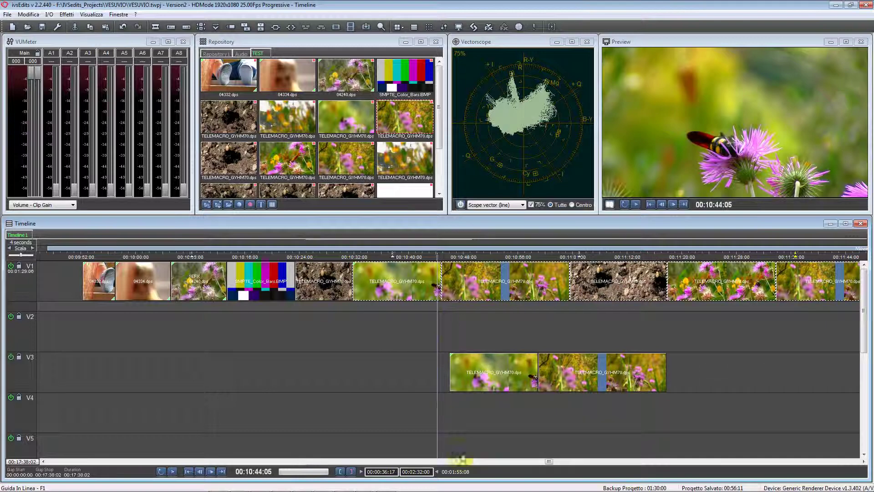
{"action": "left_click", "coordinate": [379, 371]}
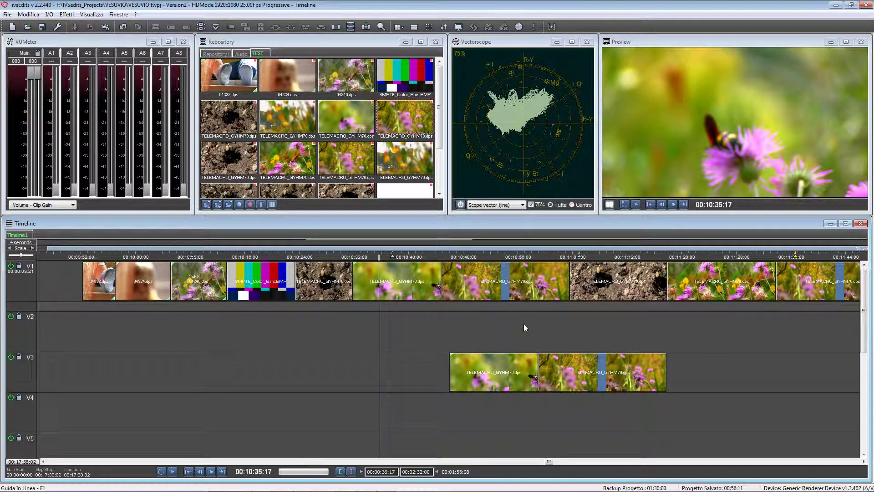
{"action": "left_click", "coordinate": [607, 224]}
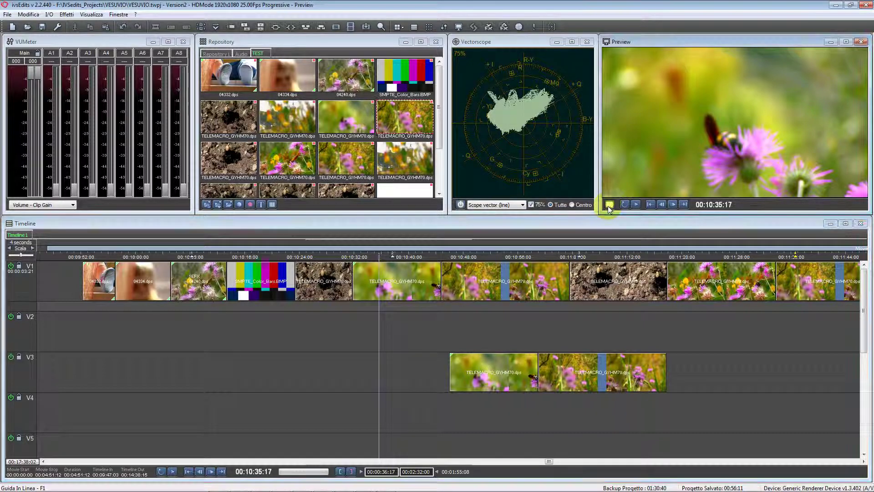
{"action": "left_click", "coordinate": [609, 205]}
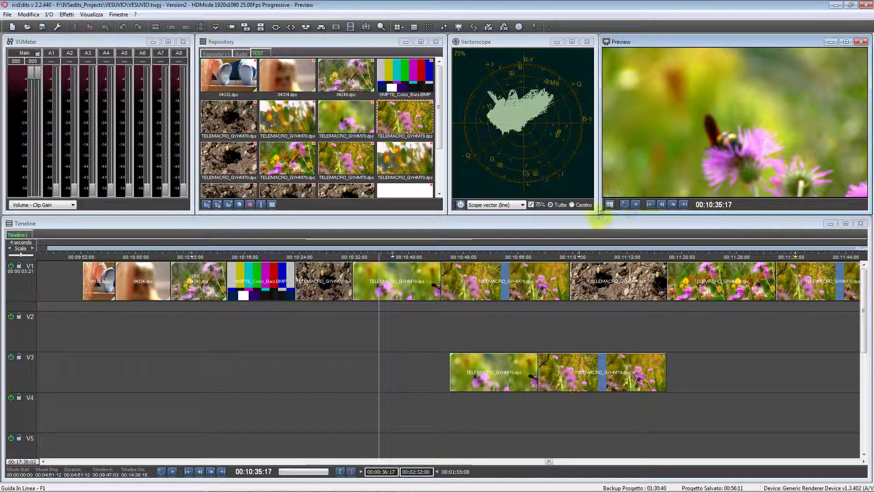
{"action": "mouse_move", "coordinate": [601, 213]}
{"action": "left_mouse_down"}
{"action": "mouse_move", "coordinate": [315, 469]}
{"action": "mouse_move", "coordinate": [332, 414]}
{"action": "mouse_move", "coordinate": [307, 422]}
{"action": "mouse_move", "coordinate": [307, 377]}
{"action": "mouse_move", "coordinate": [610, 210]}
{"action": "mouse_move", "coordinate": [599, 214]}
{"action": "left_mouse_up"}
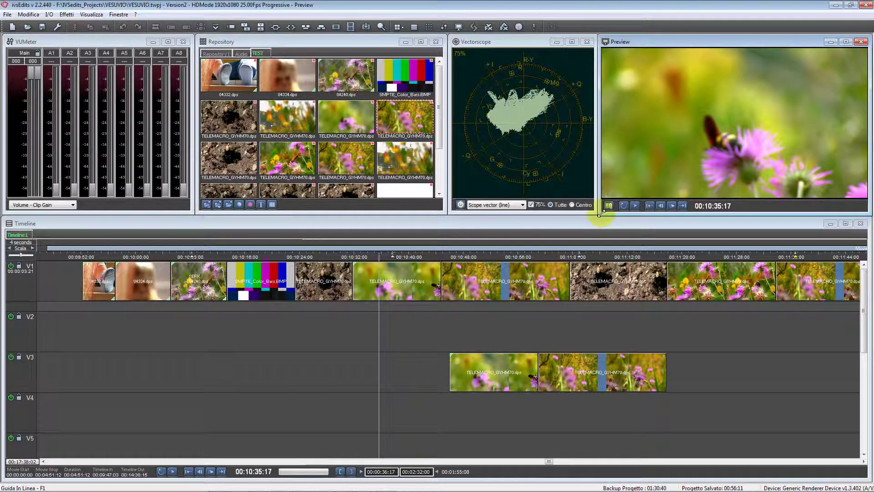
{"action": "mouse_move", "coordinate": [600, 213]}
{"action": "left_mouse_down"}
{"action": "mouse_move", "coordinate": [472, 370]}
{"action": "mouse_move", "coordinate": [146, 474]}
{"action": "mouse_move", "coordinate": [128, 455]}
{"action": "mouse_move", "coordinate": [156, 464]}
{"action": "mouse_move", "coordinate": [404, 339]}
{"action": "mouse_move", "coordinate": [610, 205]}
{"action": "mouse_move", "coordinate": [598, 222]}
{"action": "left_mouse_up"}
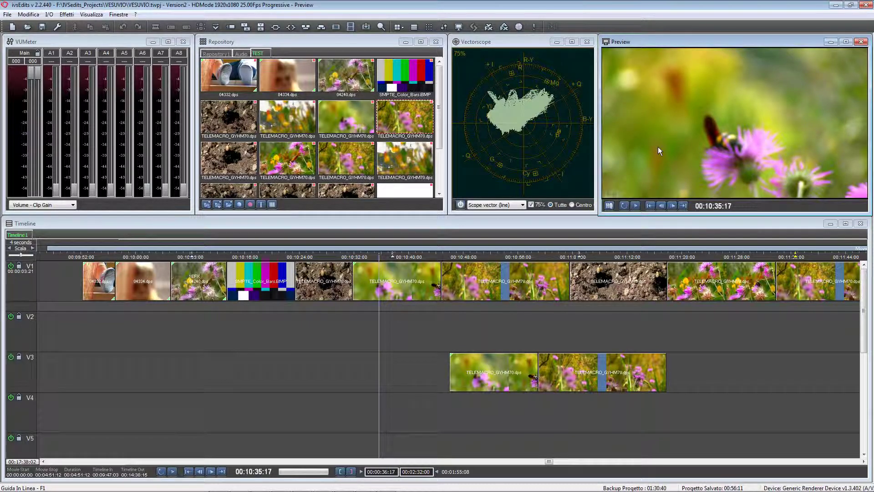
{"action": "left_click_drag", "start_coordinate": [599, 215], "coordinate": [600, 211]}
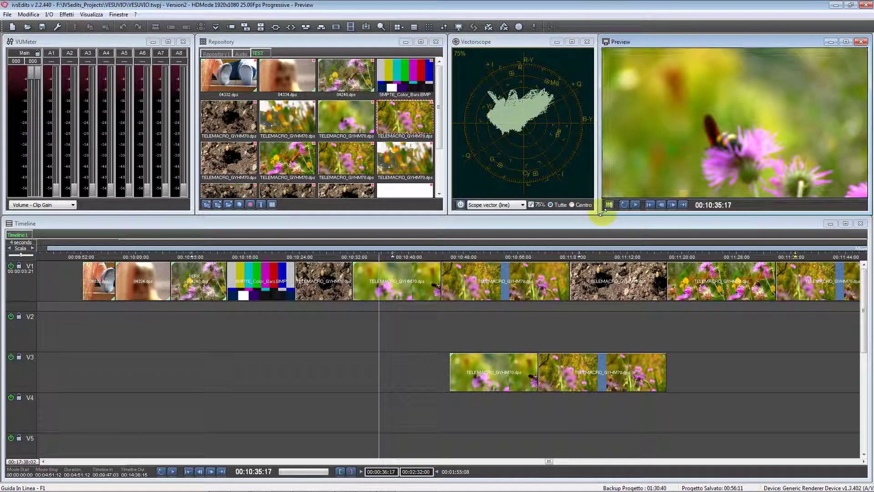
- In Preferences, set Timecode Overlay to Preview and Export (EXTRALARGE)
{"action": "right_click", "coordinate": [354, 328]}
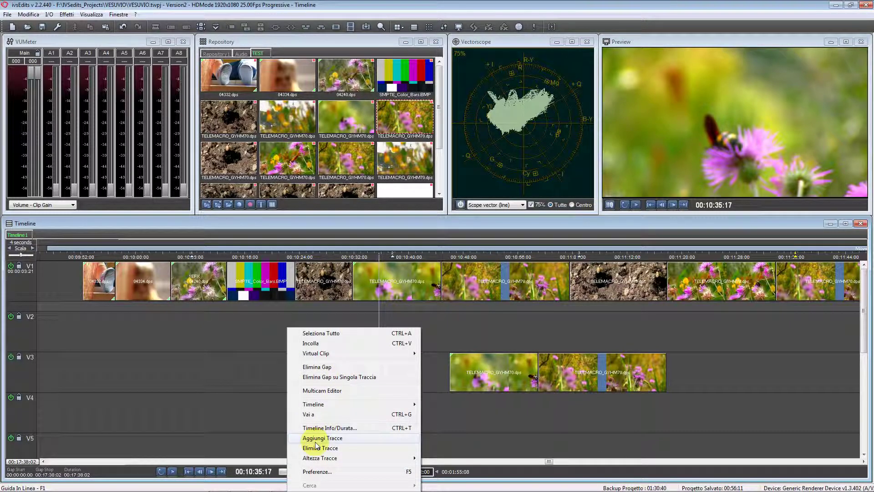
{"action": "left_click", "coordinate": [341, 475]}
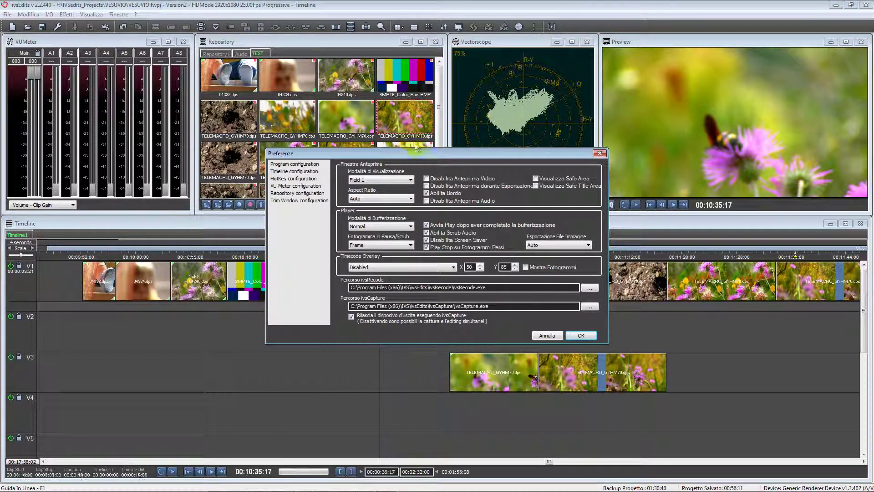
{"action": "left_click_drag", "start_coordinate": [419, 148], "coordinate": [365, 134]}
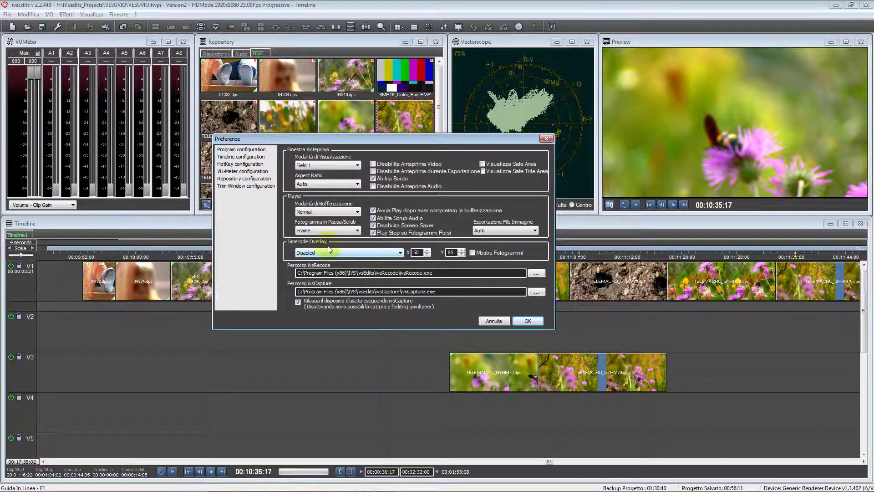
{"action": "left_click", "coordinate": [352, 251]}
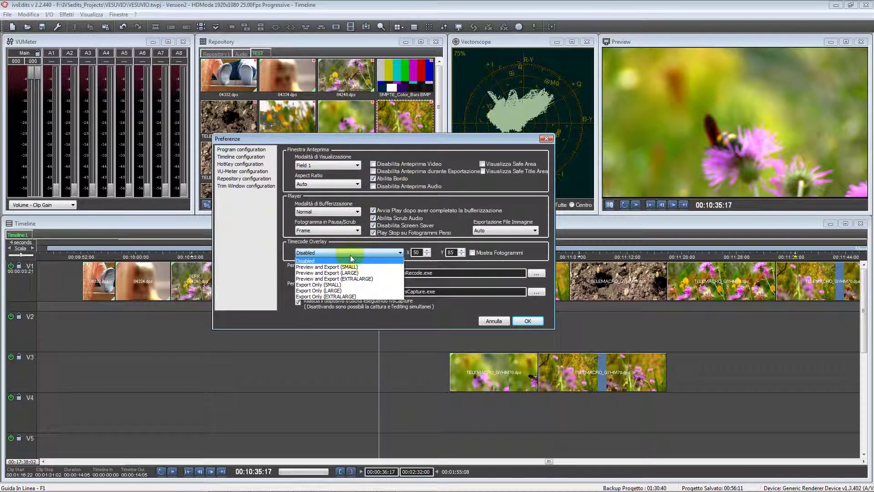
{"action": "left_click", "coordinate": [350, 278]}
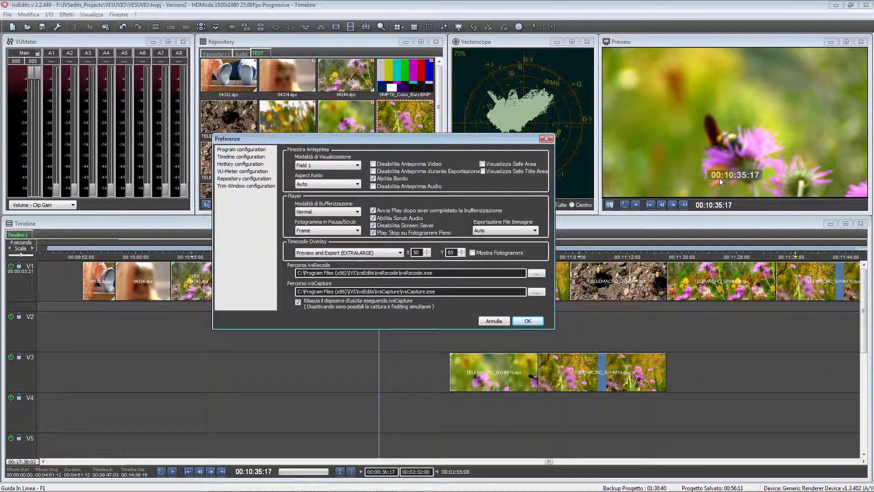
- Adjust the overlay's horizontal position so it sits at X 50, Y 85, and confirm with OK
{"action": "left_click", "coordinate": [427, 251]}
{"action": "left_click", "coordinate": [427, 251]}
{"action": "left_click", "coordinate": [427, 251]}
{"action": "left_click", "coordinate": [427, 250]}
{"action": "left_click", "coordinate": [427, 251]}
{"action": "left_click", "coordinate": [427, 251]}
{"action": "left_click", "coordinate": [427, 254]}
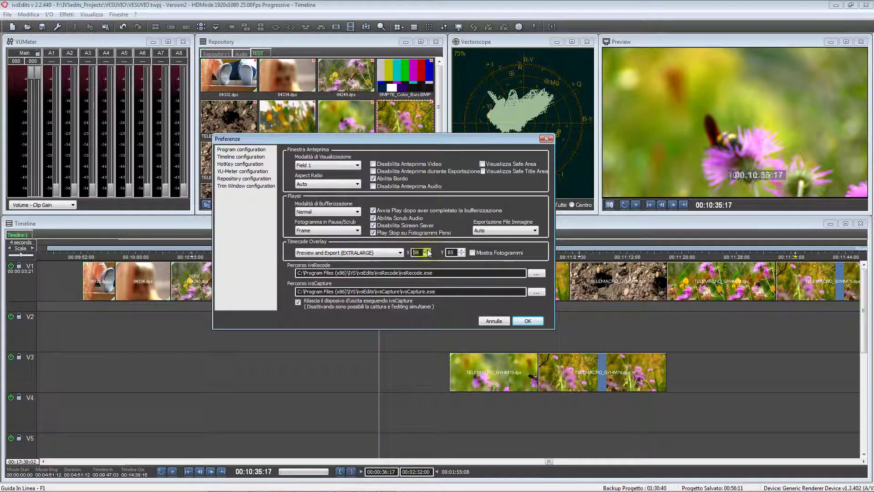
{"action": "left_click", "coordinate": [427, 253]}
{"action": "left_click", "coordinate": [427, 254]}
{"action": "left_click_drag", "start_coordinate": [428, 254], "coordinate": [428, 254]}
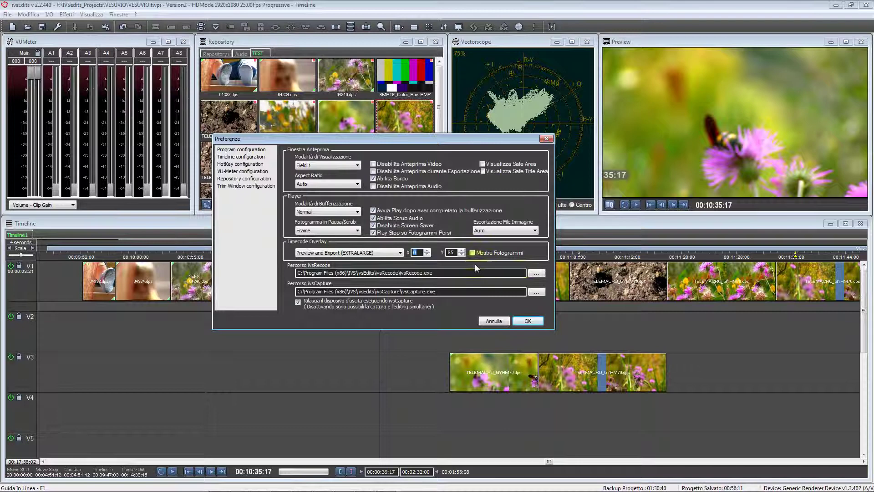
{"action": "left_click_drag", "start_coordinate": [430, 254], "coordinate": [430, 254]}
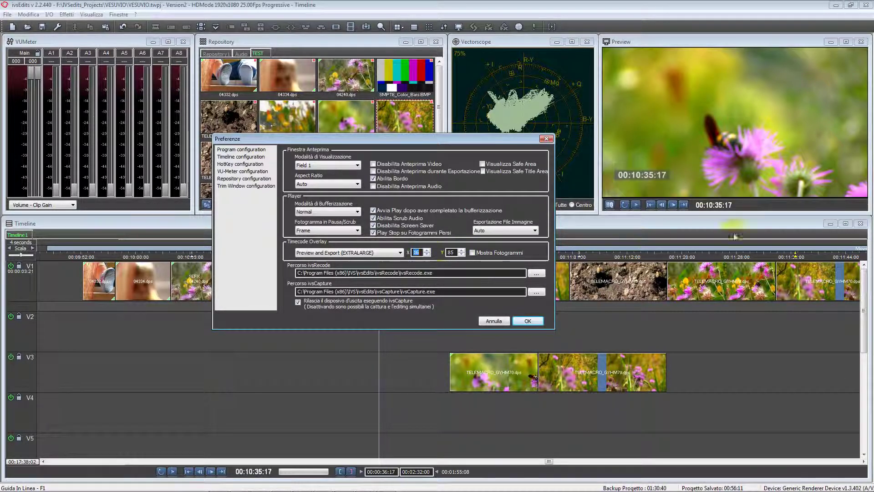
{"action": "left_click", "coordinate": [475, 253]}
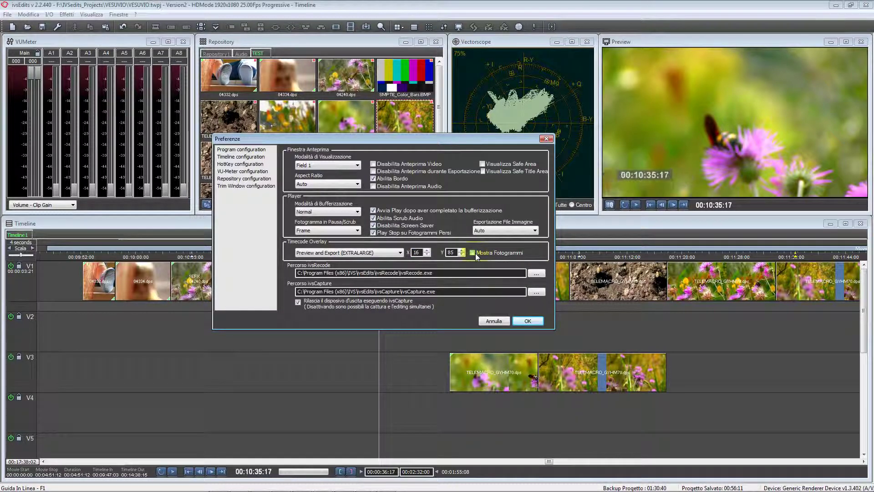
{"action": "double_click", "coordinate": [416, 252]}
{"action": "type", "text": "30"}
{"action": "left_click", "coordinate": [454, 253]}
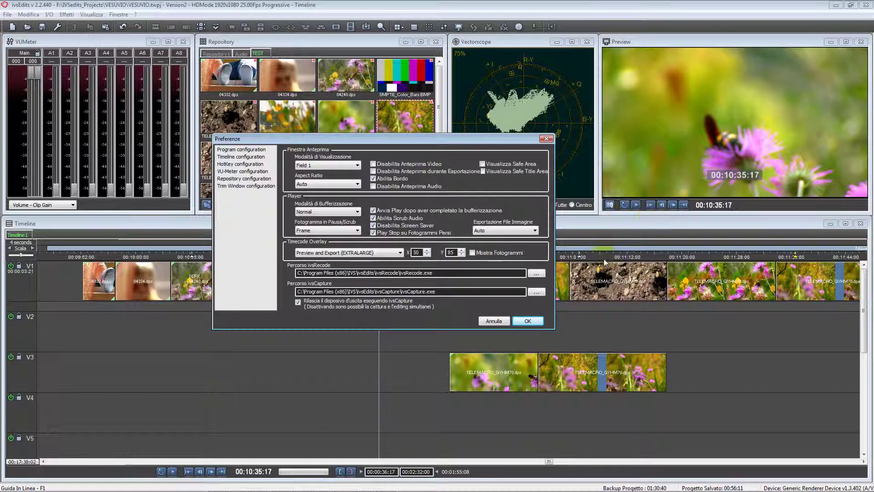
{"action": "left_click", "coordinate": [610, 205]}
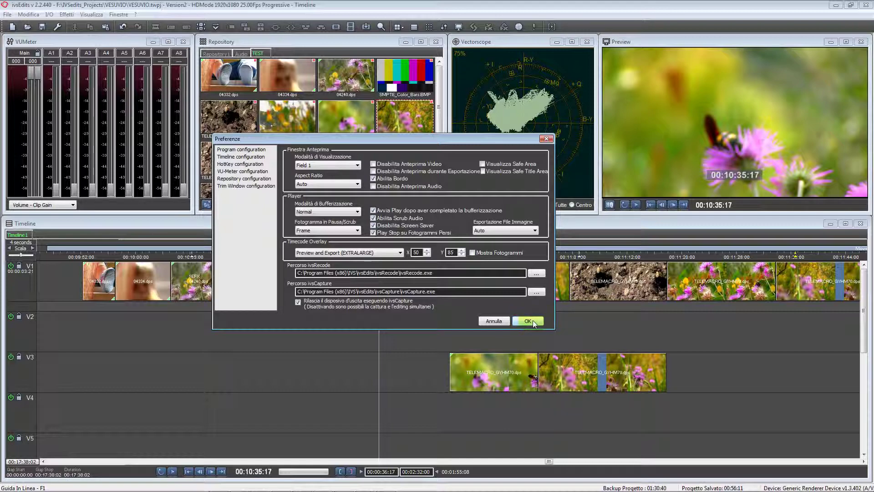
{"action": "left_click", "coordinate": [528, 321]}
- Enlarge the preview over the timeline and switch it to HQ display
{"action": "left_click", "coordinate": [605, 202]}
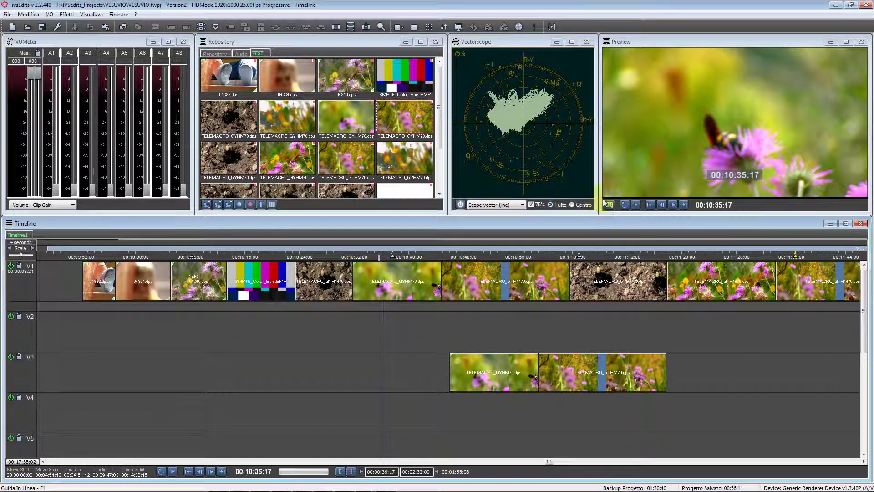
{"action": "left_click_drag", "start_coordinate": [599, 213], "coordinate": [122, 441]}
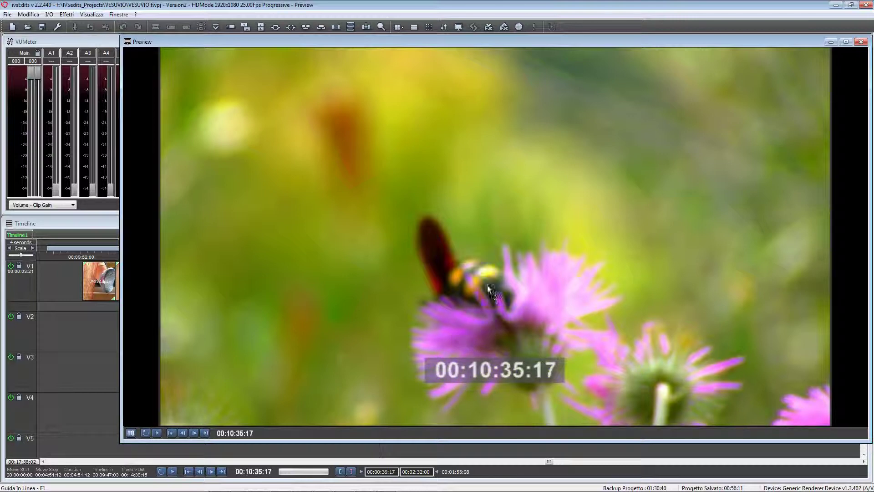
{"action": "left_click", "coordinate": [459, 362]}
{"action": "left_click", "coordinate": [123, 450]}
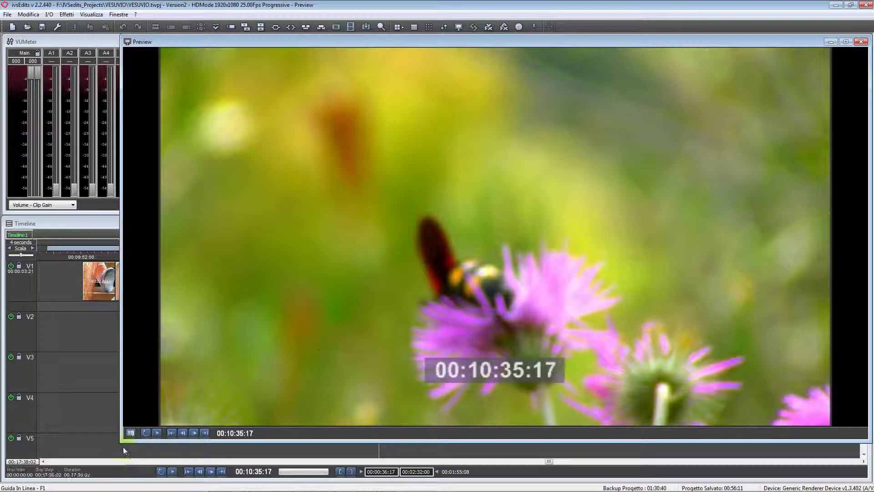
{"action": "left_click", "coordinate": [135, 433]}
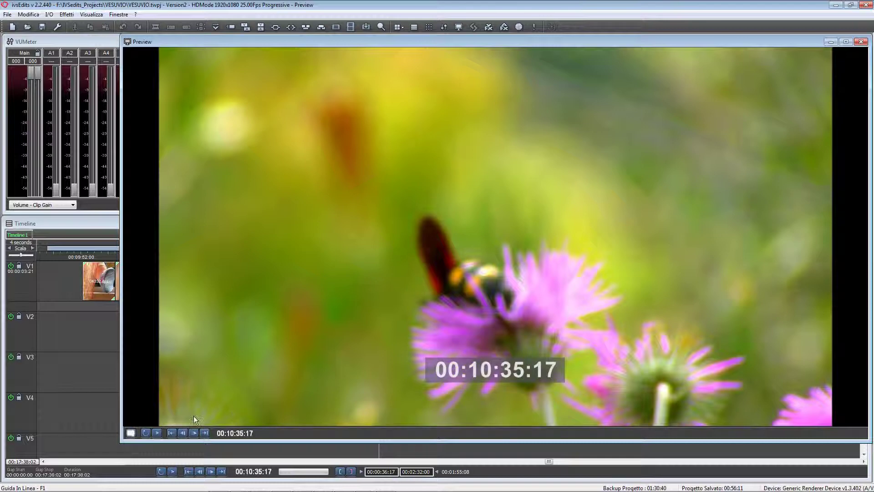
- Make the enlarged picture taller, then shrink the preview back to its normal size
{"action": "left_click_drag", "start_coordinate": [148, 444], "coordinate": [133, 475]}
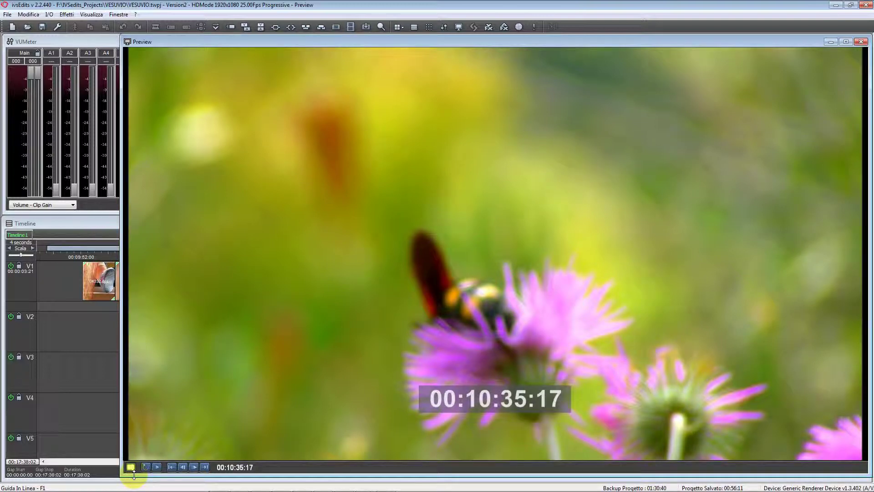
{"action": "left_click", "coordinate": [124, 473]}
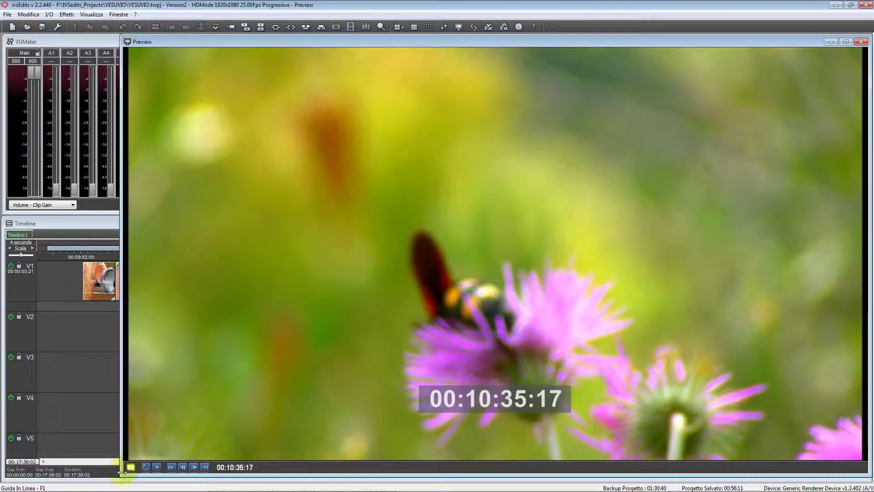
{"action": "left_click_drag", "start_coordinate": [120, 475], "coordinate": [601, 211]}
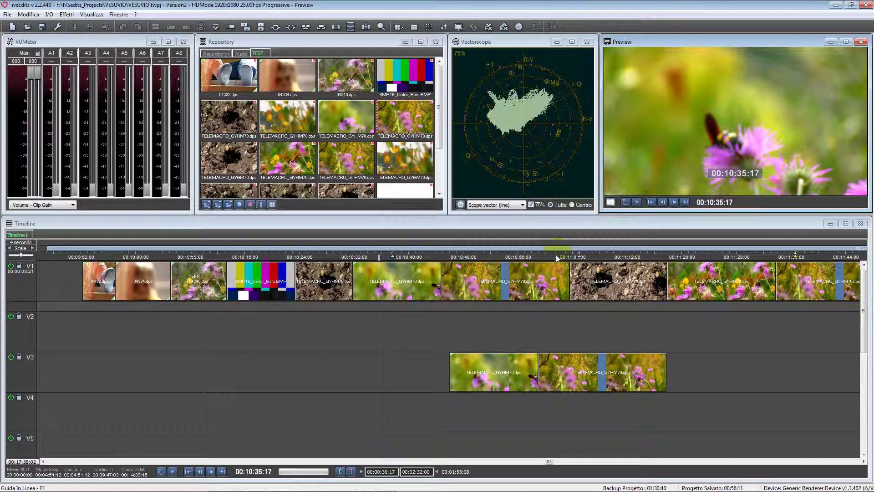
- Drag the preview panel's bottom border down a few pixels
{"action": "left_click", "coordinate": [618, 212]}
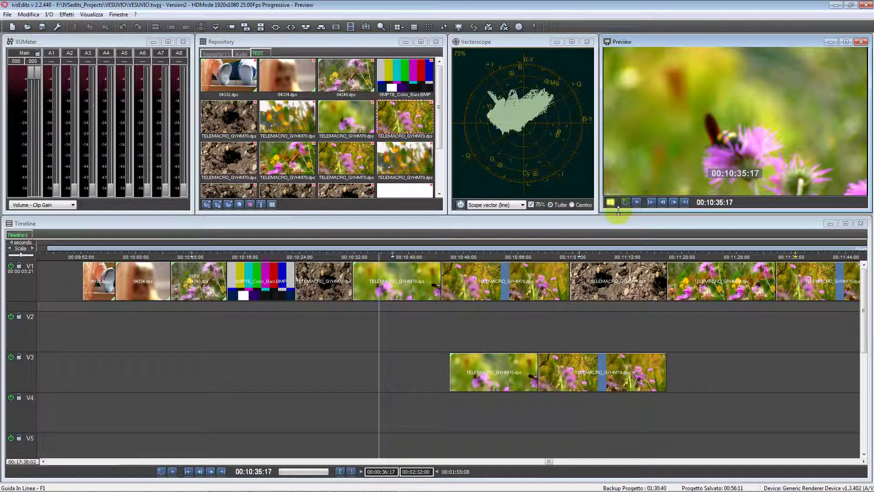
{"action": "left_click_drag", "start_coordinate": [618, 211], "coordinate": [617, 213]}
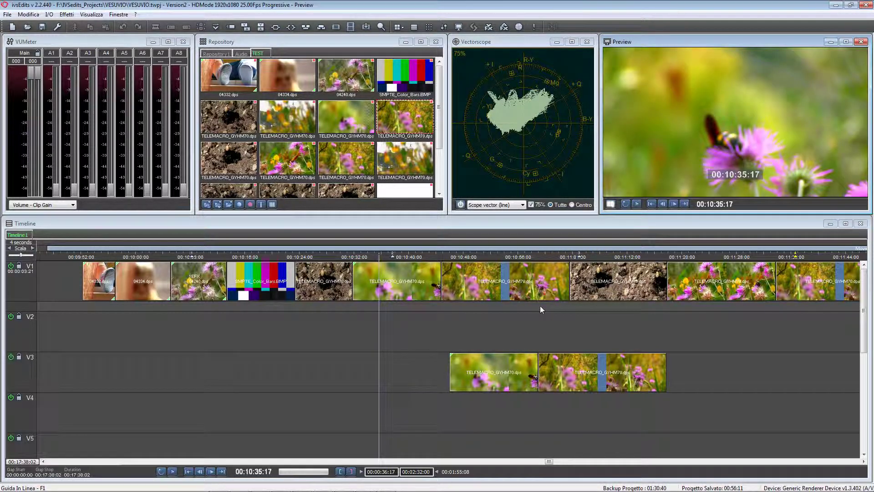